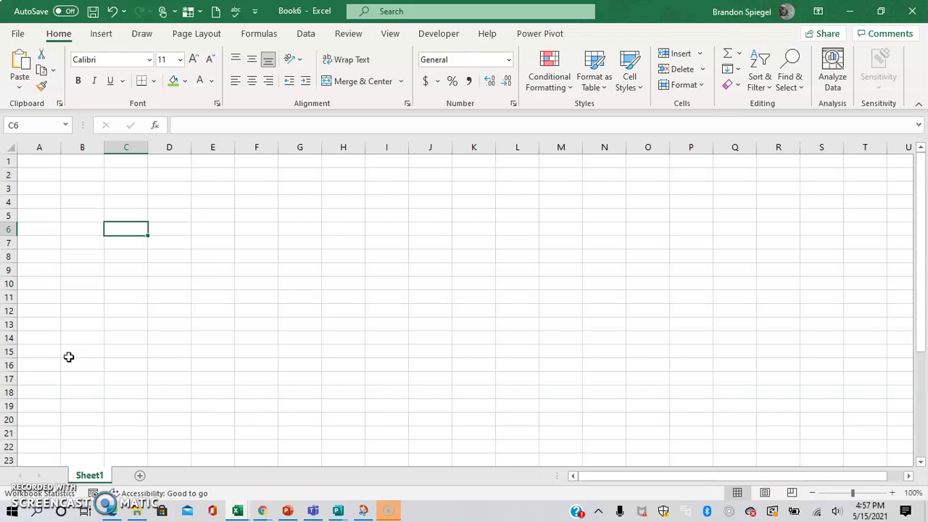
Enter the column header Employee Name in cell B1
key(ctrl+Up)
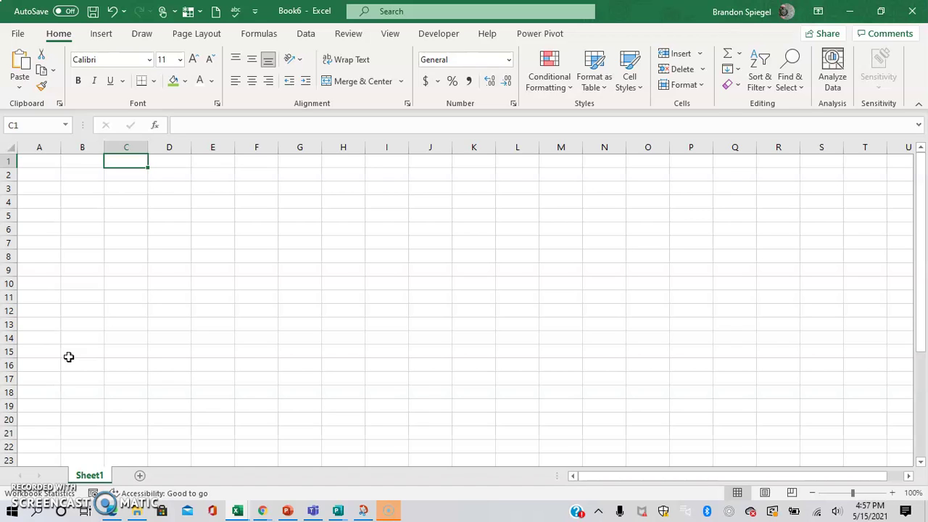
key(Left)
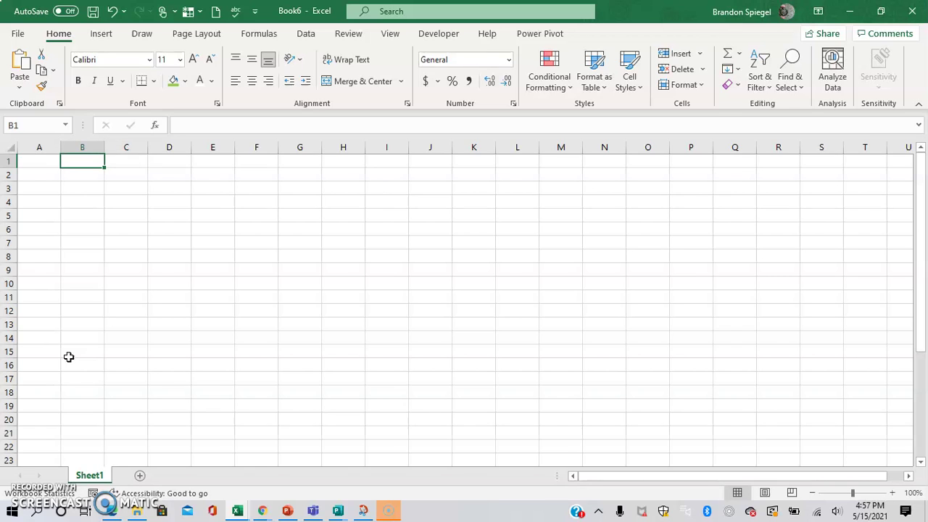
text(E)
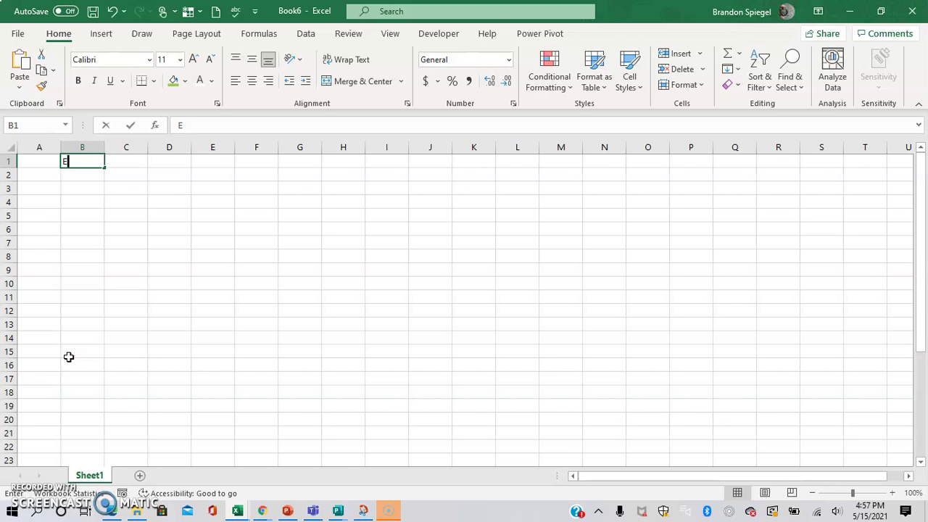
text(mploye)
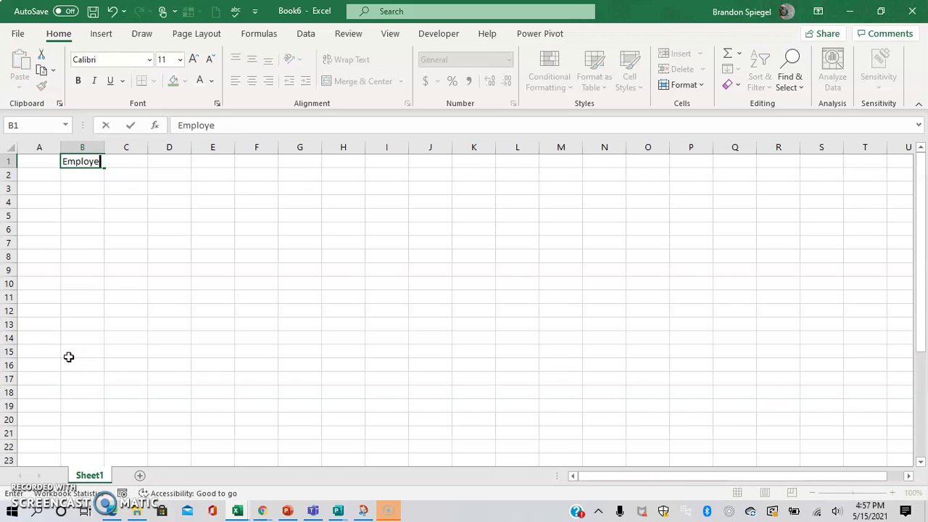
text(e Name)
key(Return)
key(Up)
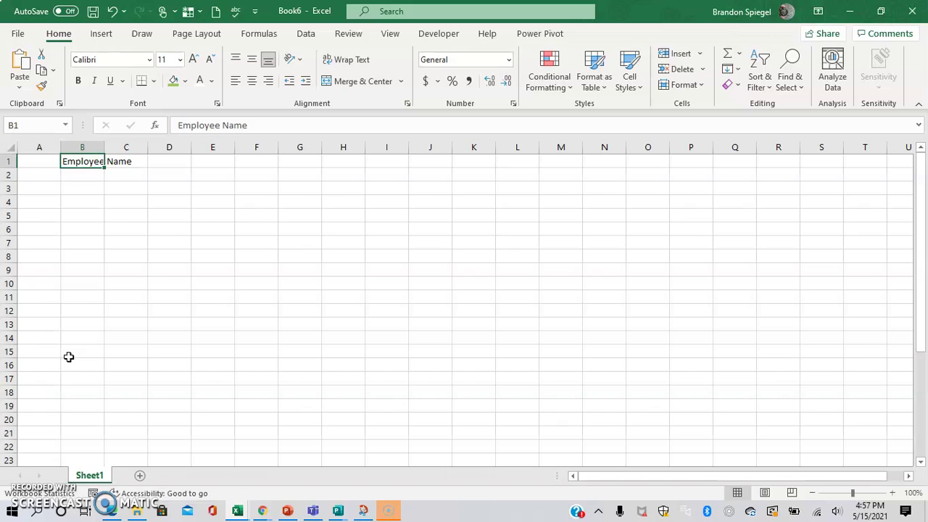
Enter the column headers Start Date and Department in cells C1 and D1
key(Right)
text(Star)
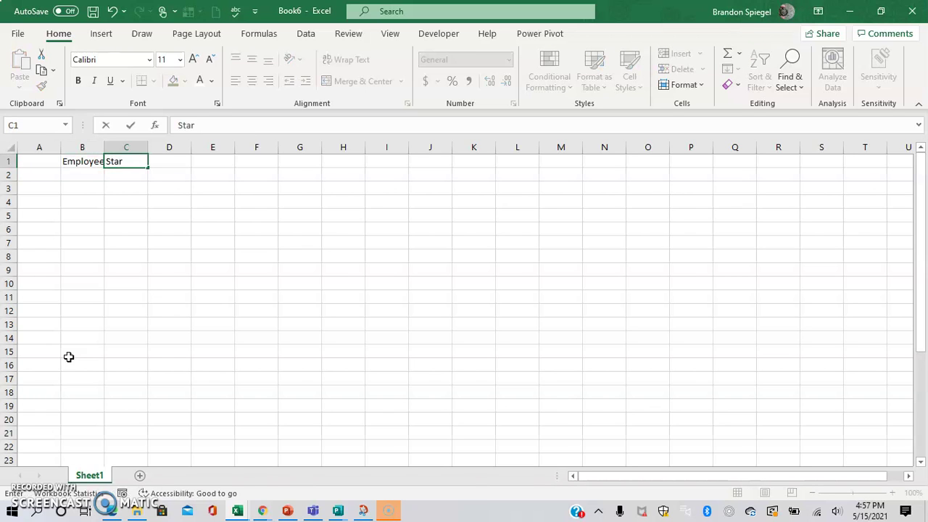
text(t Date)
key(Tab)
text(D)
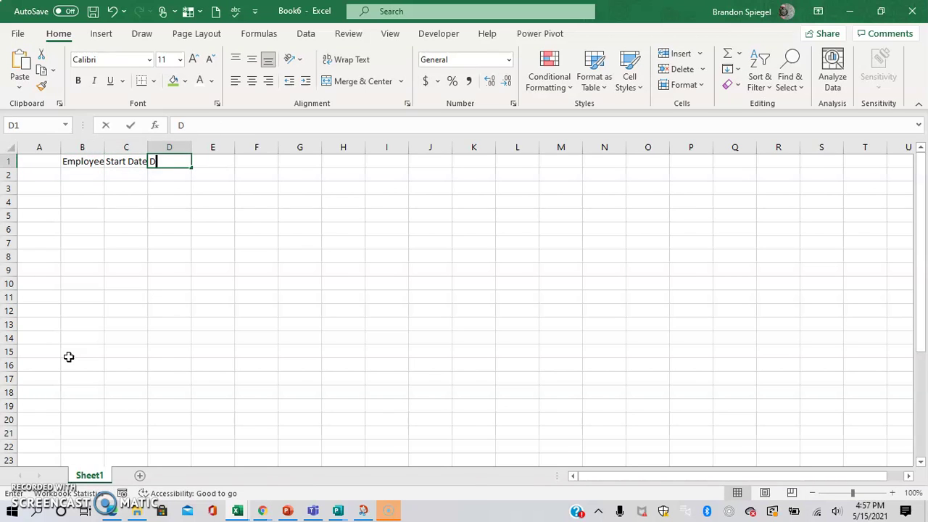
text(epartment)
key(Left)
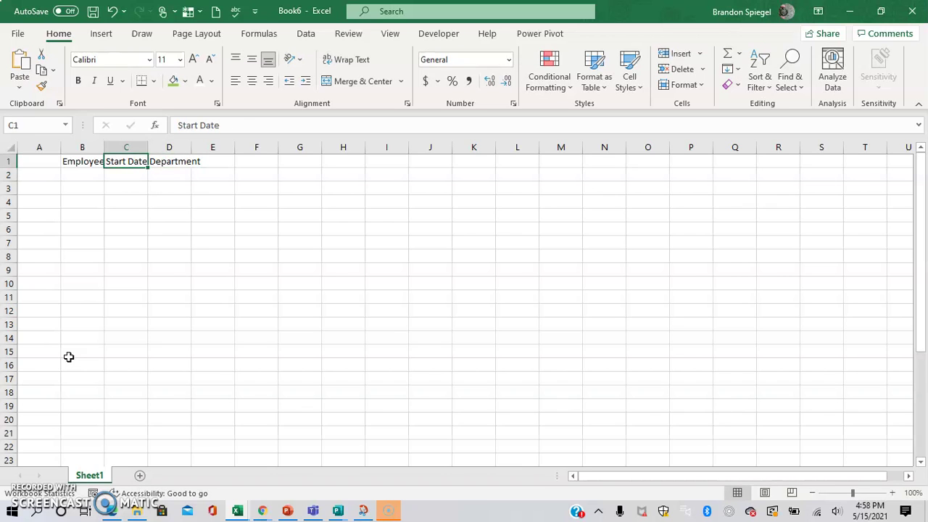
AutoFit the widths of columns B to D to the three headers in row 1
key(Left)
key(shift+Right)
key(shift+Right)
key(alt+h)
key(o)
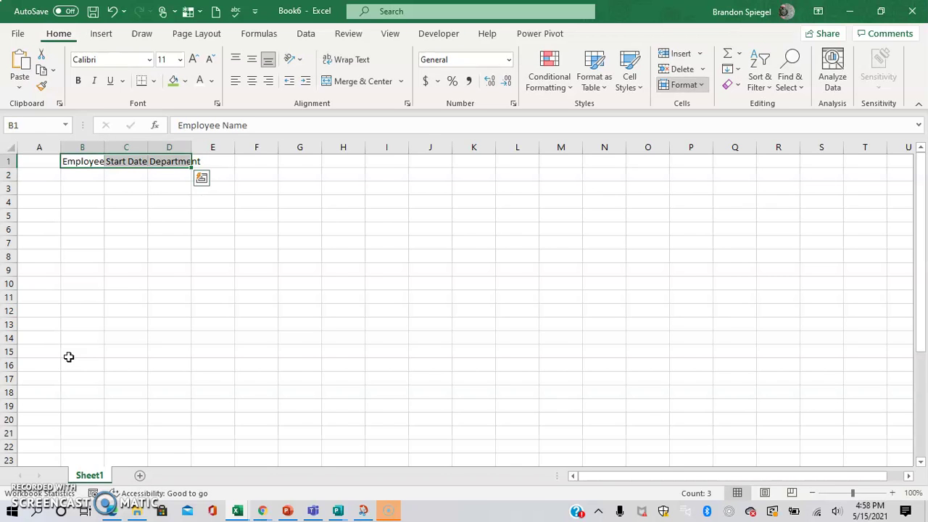
key(i)
Fill row 2 with the employee's first name, the start date 1/1/2021 and the department Customer Service
key(Down)
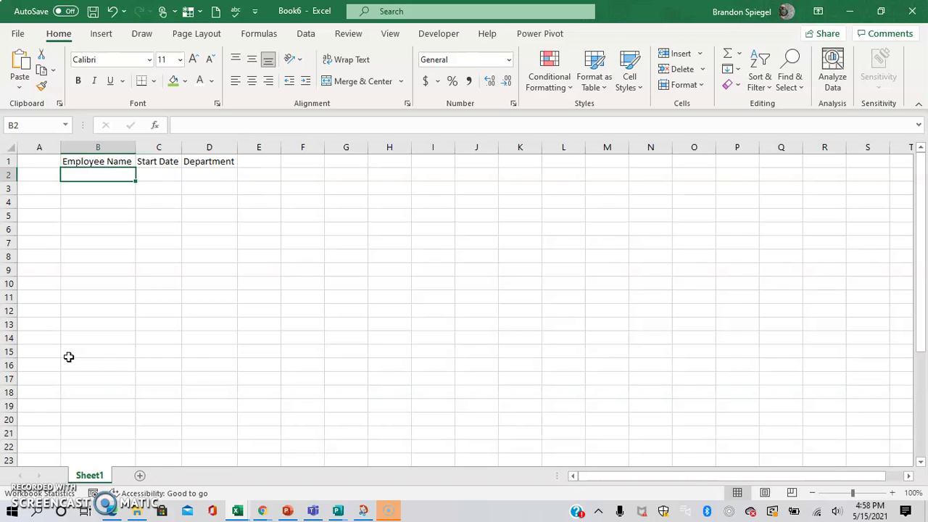
text(Bob)
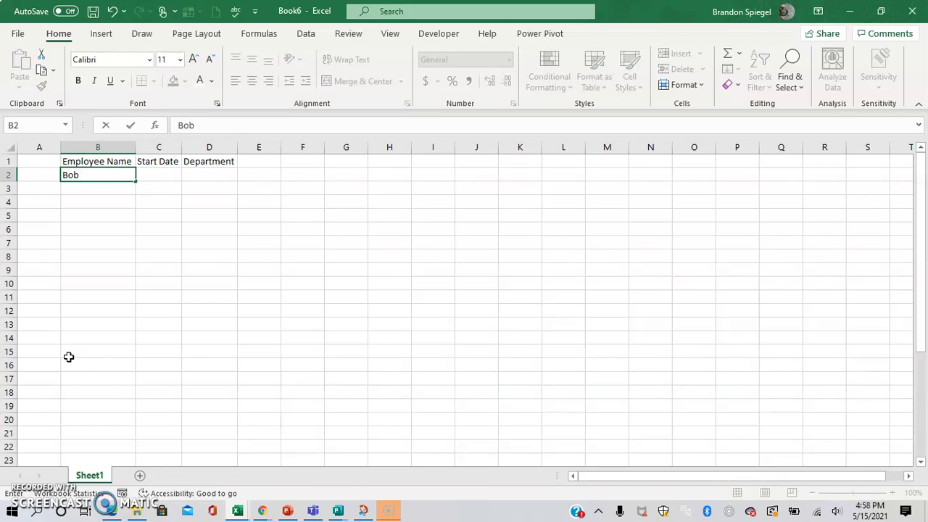
key(Tab)
text(1/1/2021)
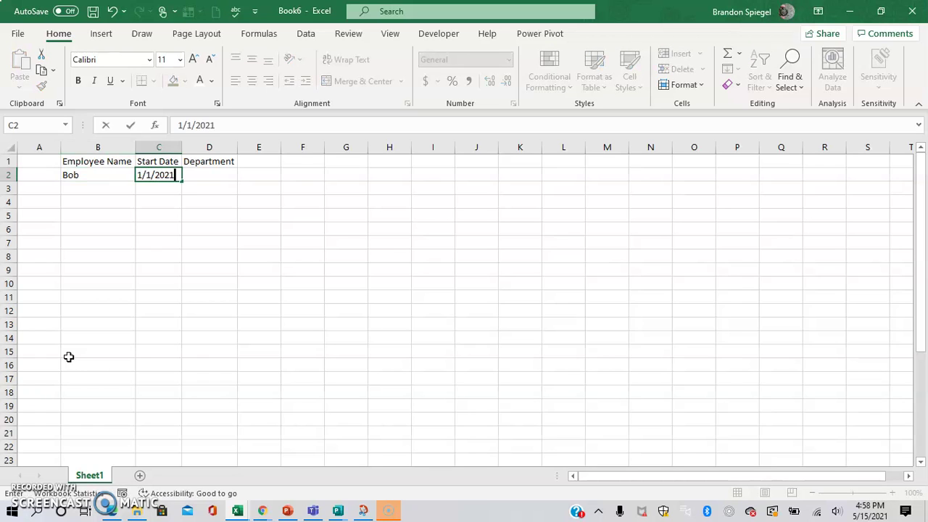
key(Return)
key(Up)
key(Right)
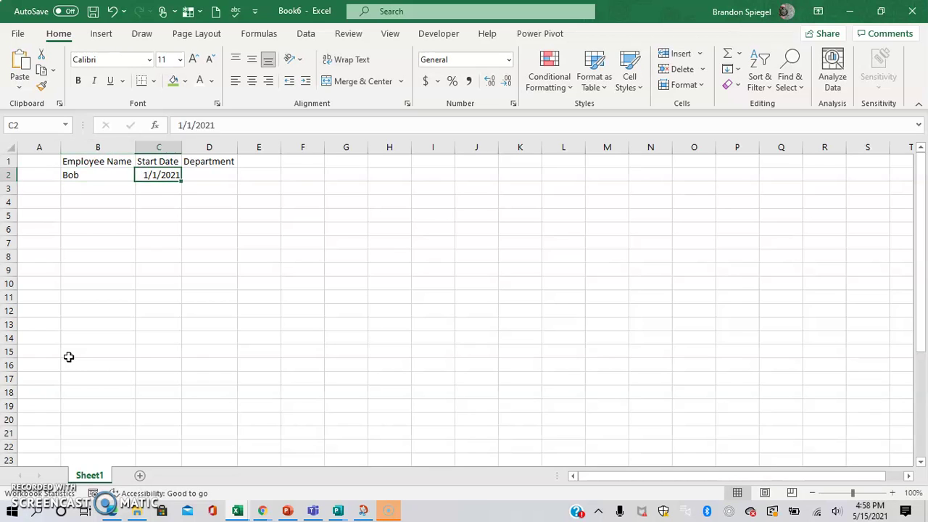
key(Right)
text(Customer )
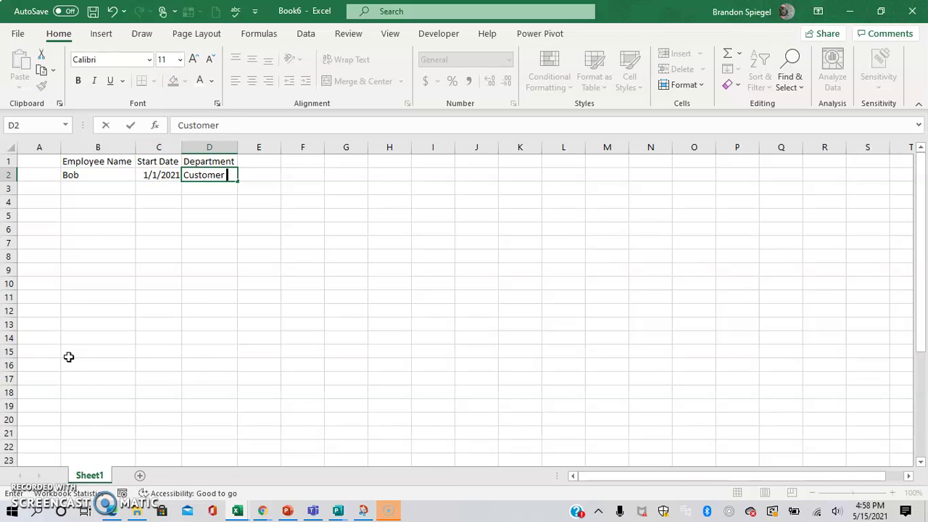
text(Service)
key(Return)
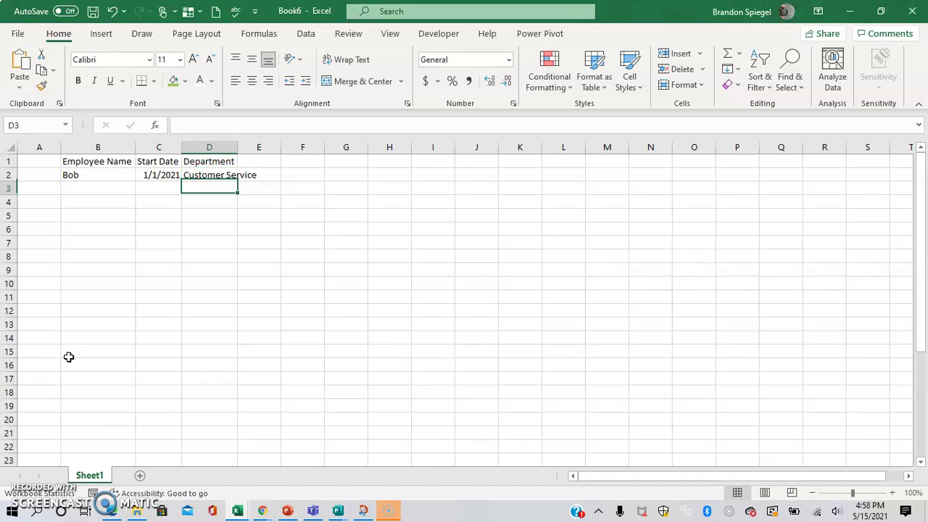
Center the employee record in cells B2 to D2 horizontally
key(Up)
key(Left)
key(Left)
key(shift+Right)
key(shift+Right)
key(alt+h)
key(a)
key(c)
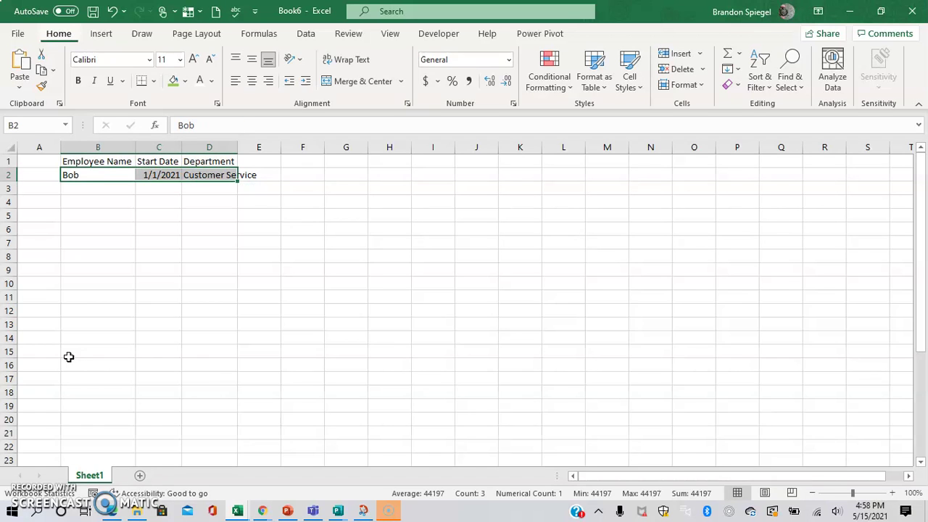
AutoFit the widths of columns B to D to the contents of the range B1:D2
key(Up)
key(shift+Right)
key(shift+Right)
key(shift+Down)
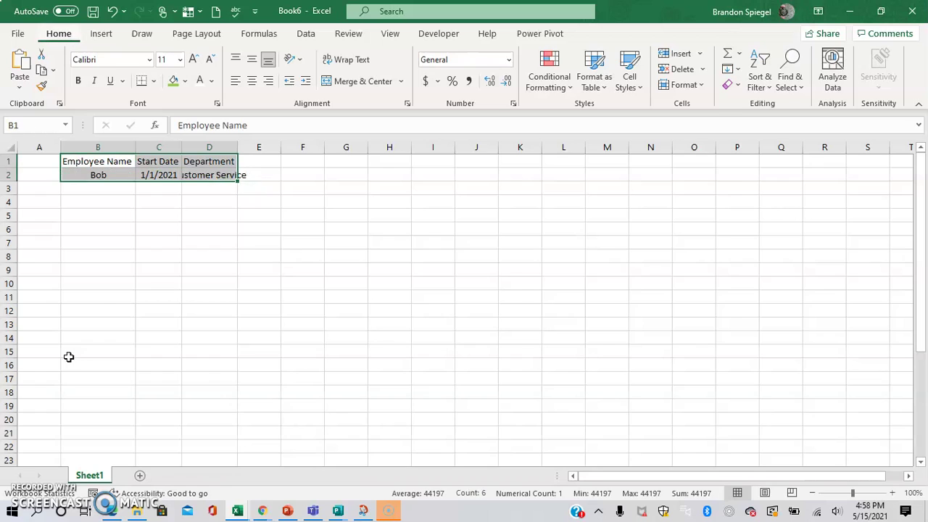
key(alt+h)
key(o)
key(i)
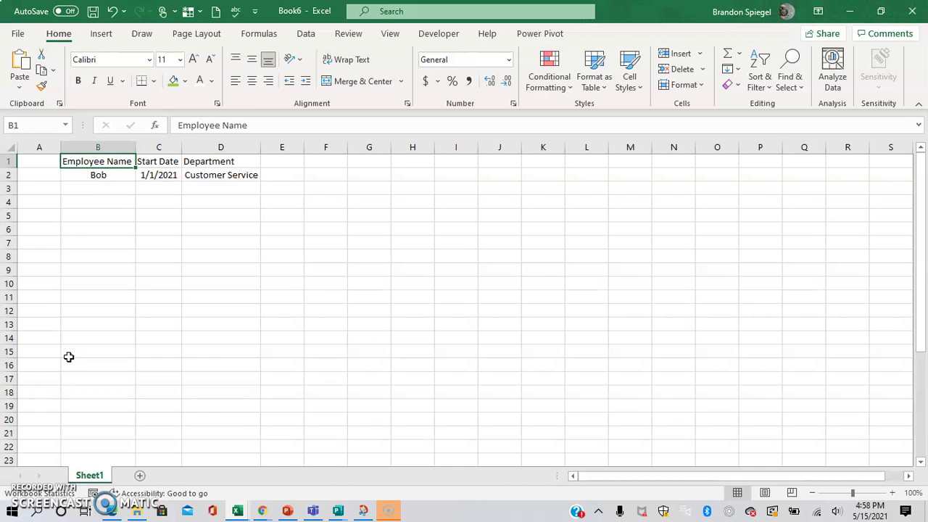
Convert the range B1:D2 into a table with headers
key(shift+Right)
key(shift+Right)
key(shift+Down)
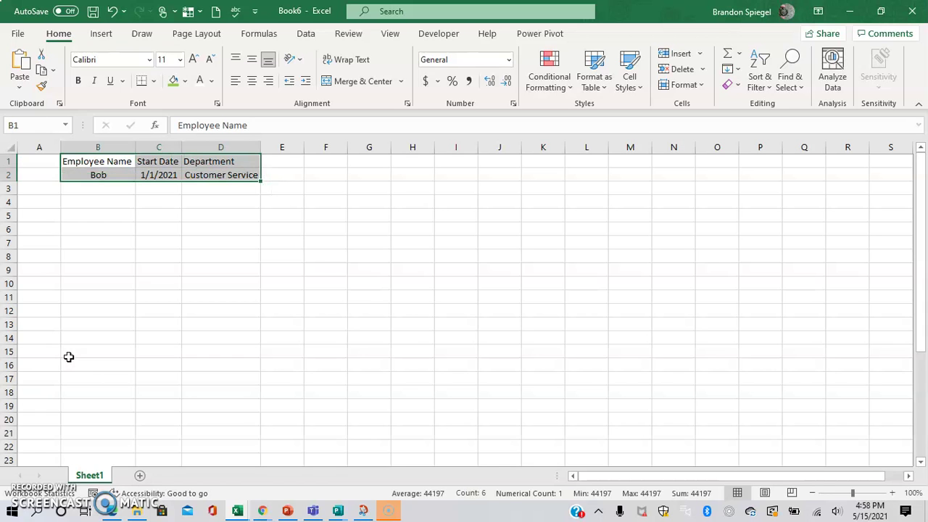
key(ctrl+t)
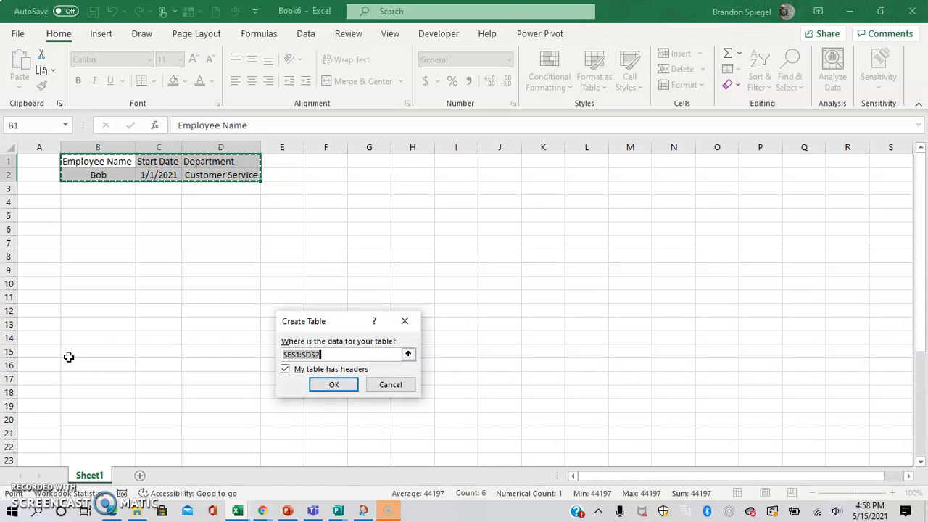
click(320, 390)
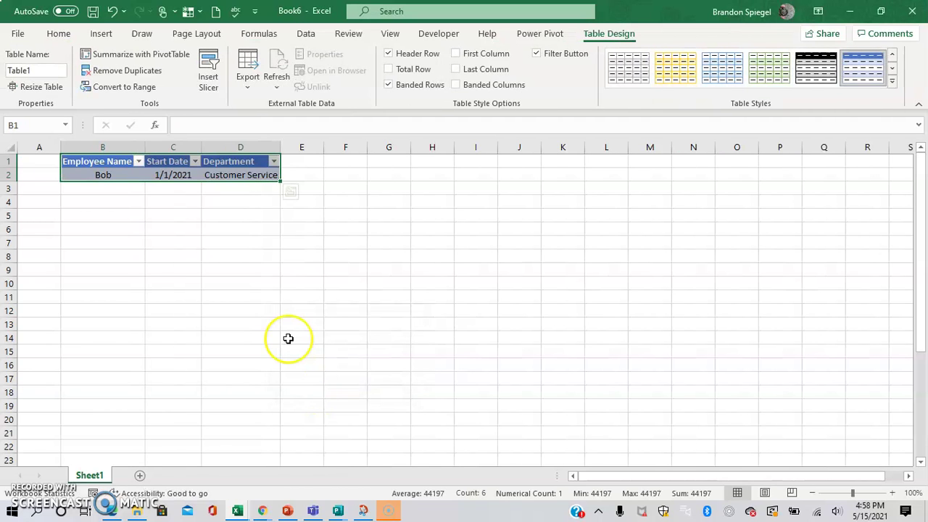
click(250, 279)
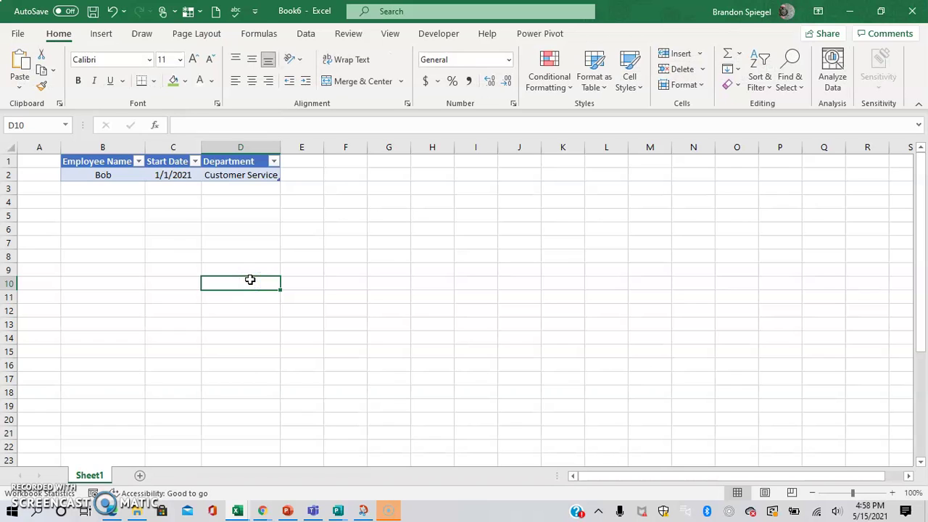
Add the Form command, from the commands not in the ribbon, to the Quick Access Toolbar for all documents
click(18, 34)
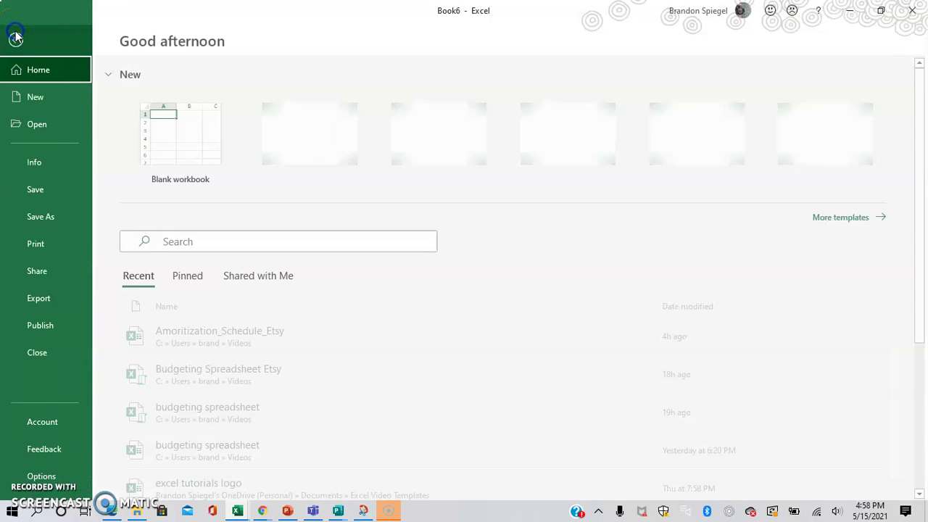
click(71, 478)
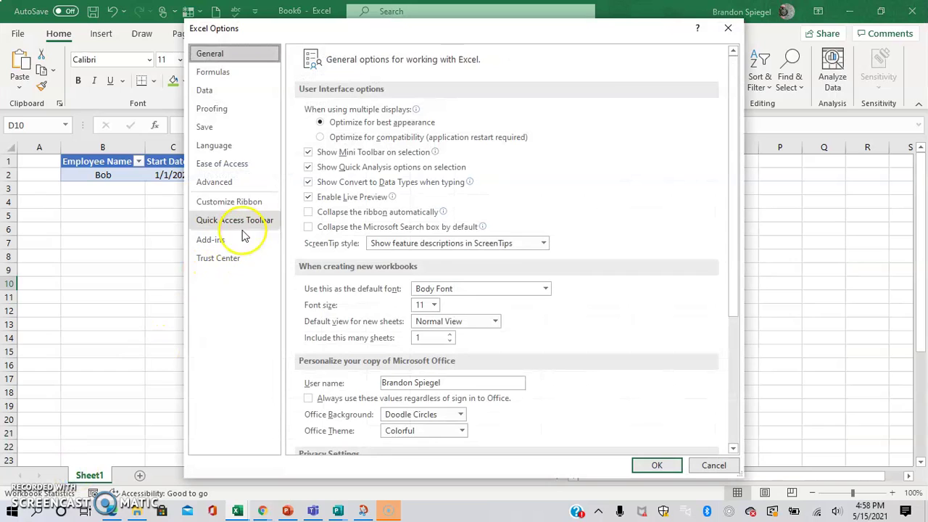
click(245, 221)
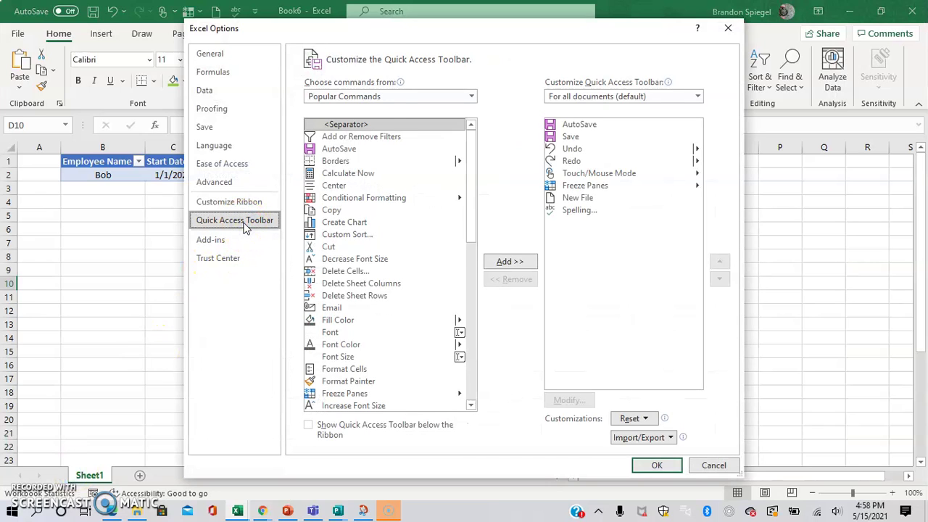
mouse_move(382, 90)
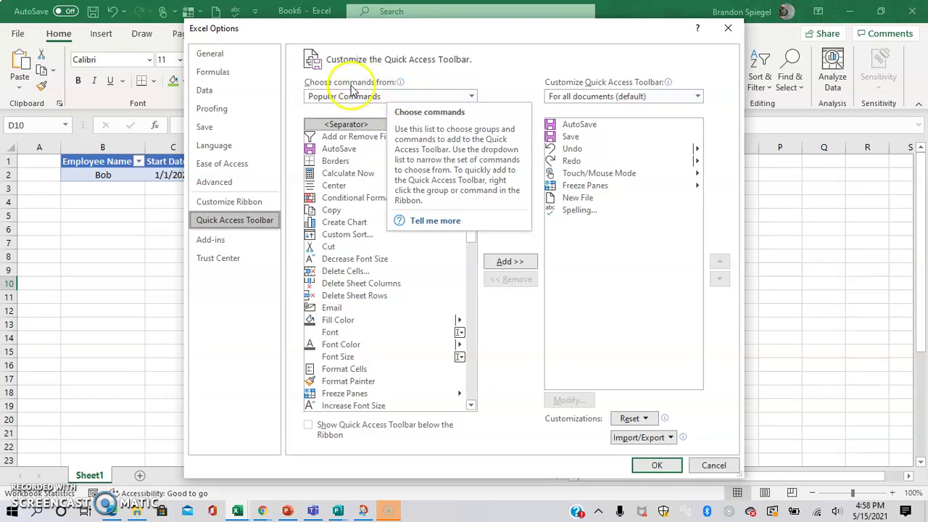
click(361, 96)
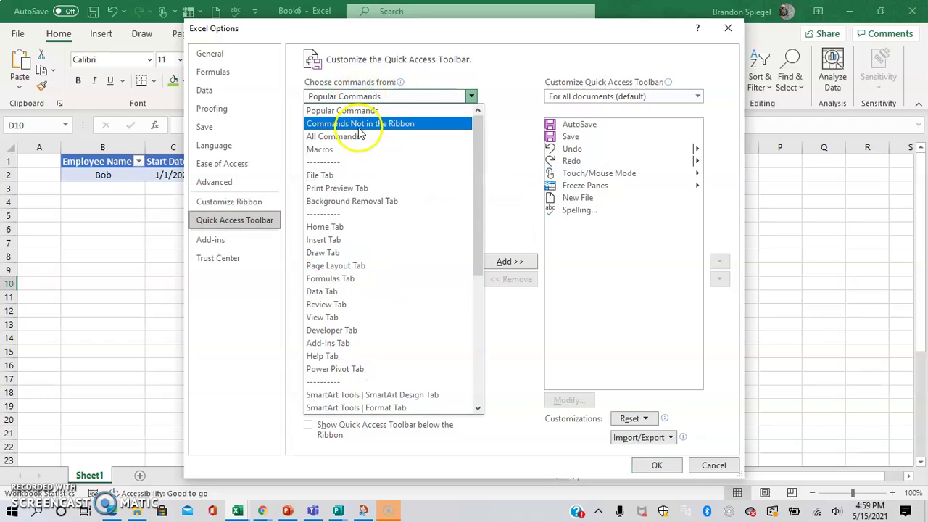
click(362, 124)
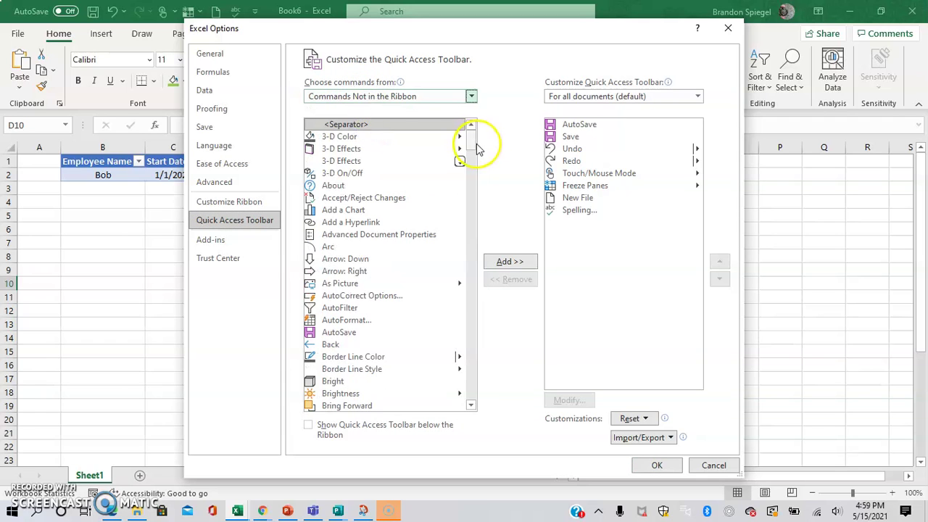
drag(474, 149, 469, 217)
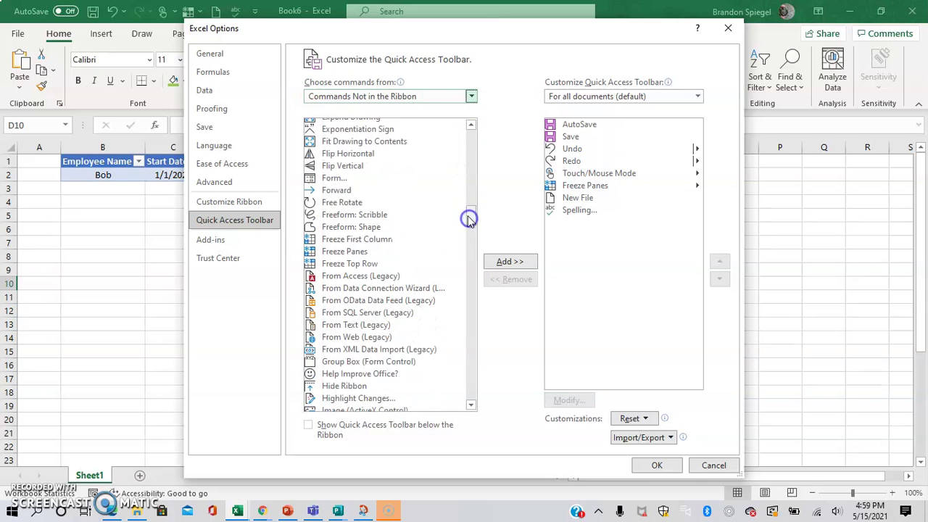
click(330, 178)
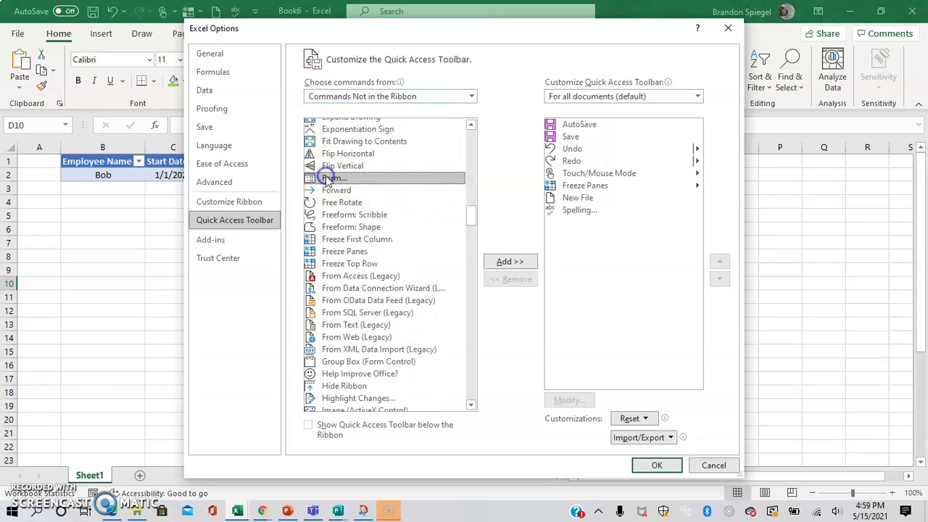
click(508, 261)
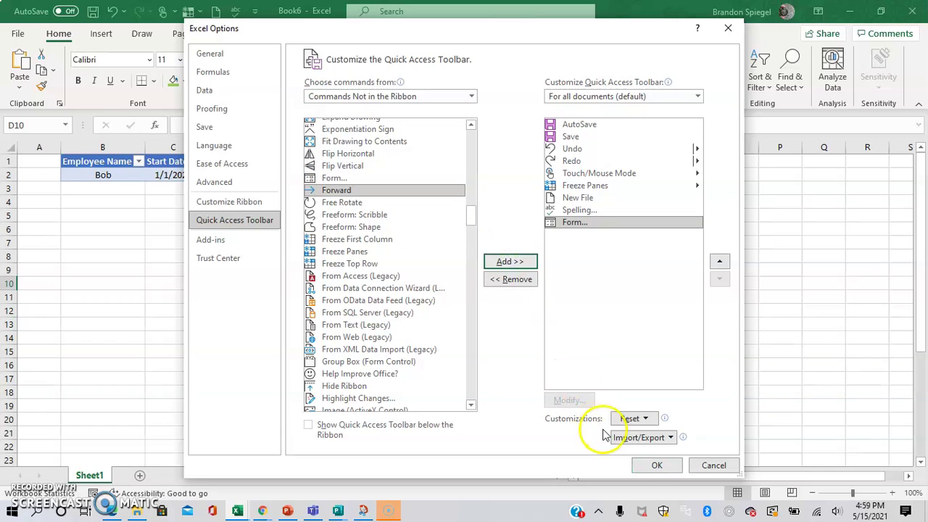
click(655, 467)
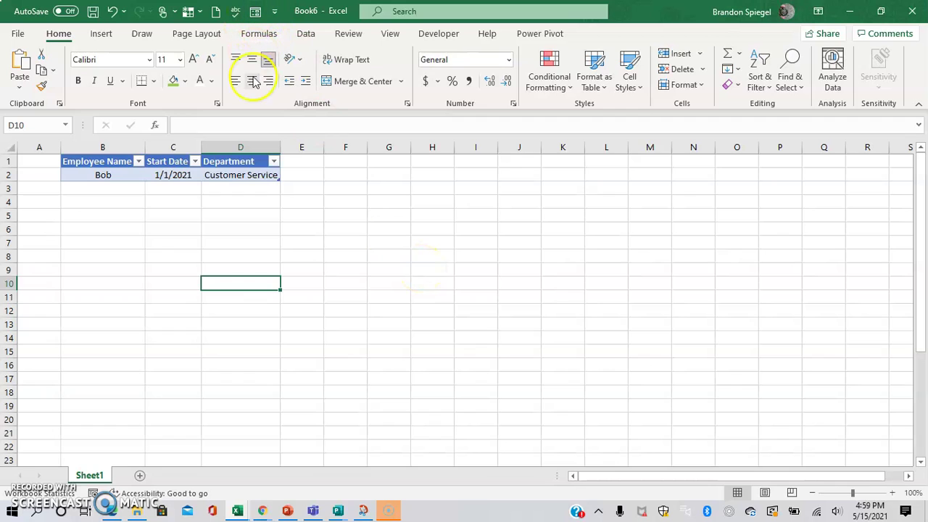
Open the data form for the employee table from cell C2 and move it clear of the first columns
key(Up)
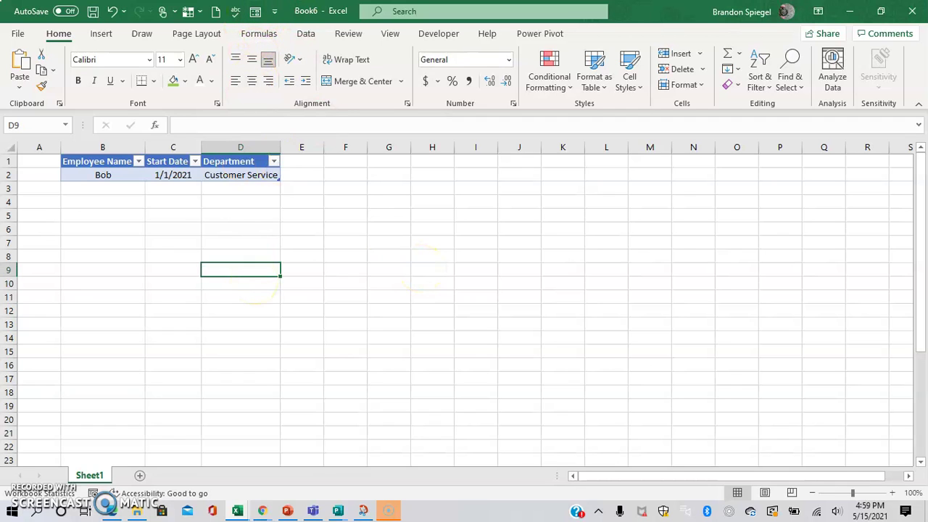
key(Up)
key(Up)
key(Up)
key(Up)
key(Up)
key(Up)
key(Up)
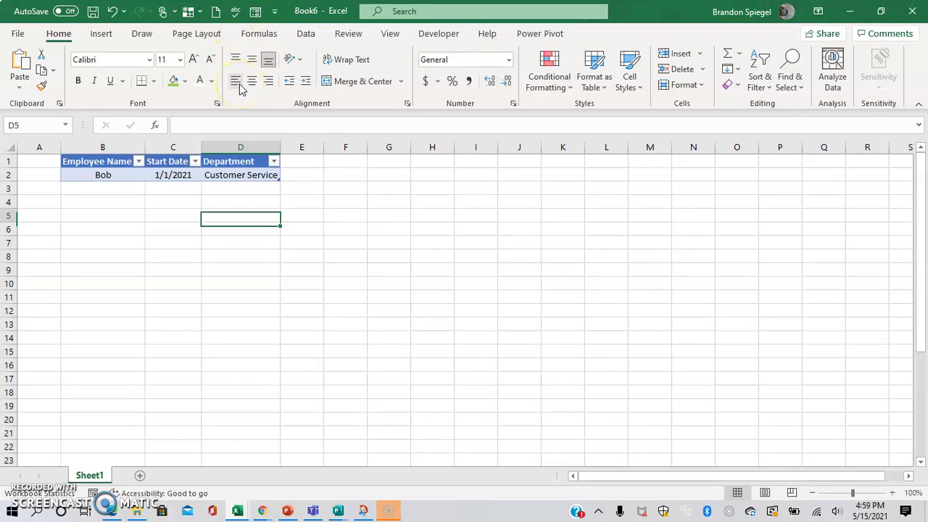
key(Left)
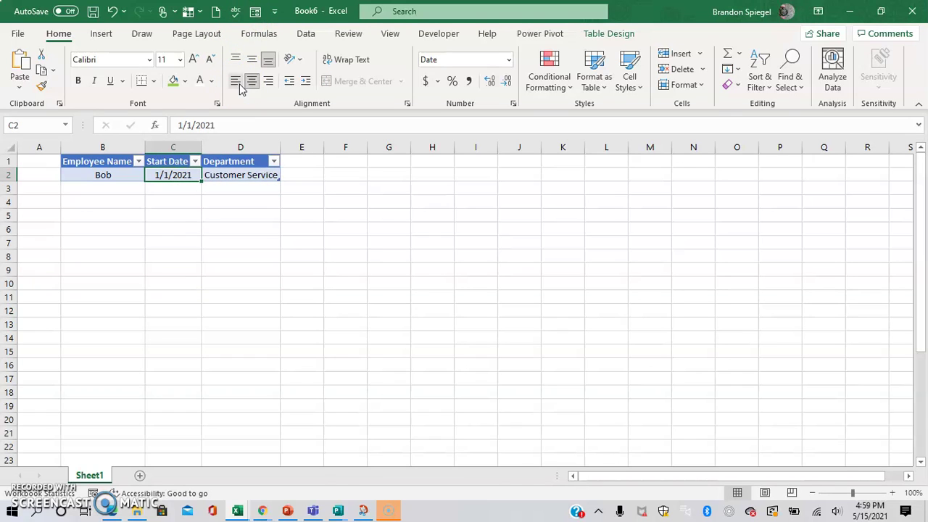
click(257, 12)
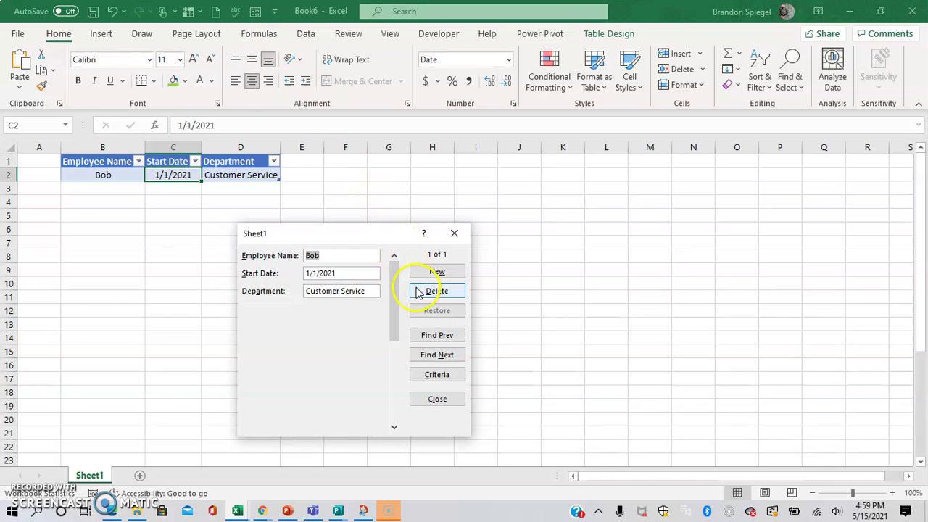
drag(383, 241, 422, 167)
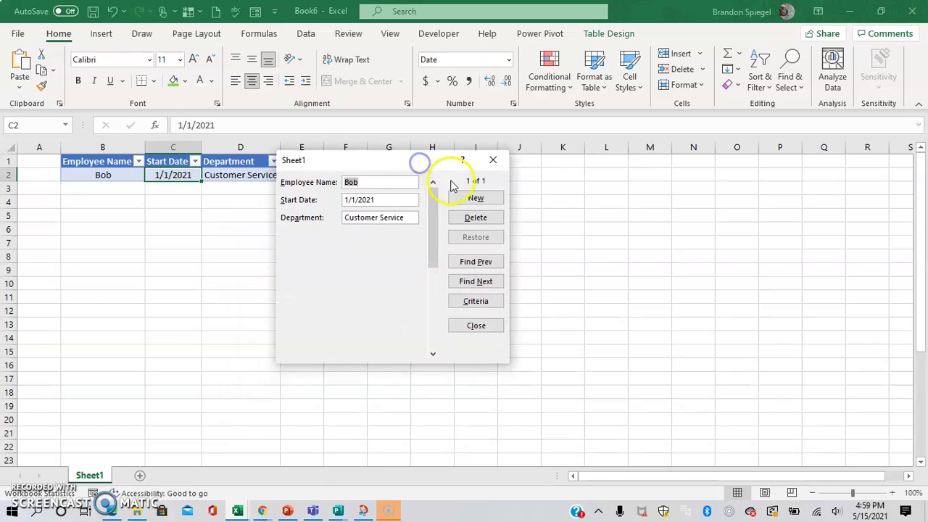
Add a new record through the form with the employee's name, start date 5/1/2021 and department management, and close the form
click(469, 198)
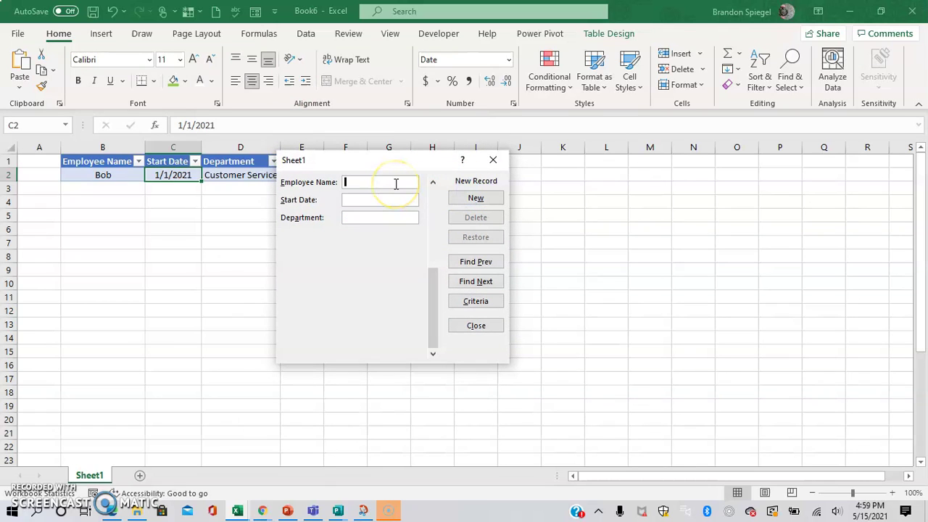
text(bill)
text(5/1/)
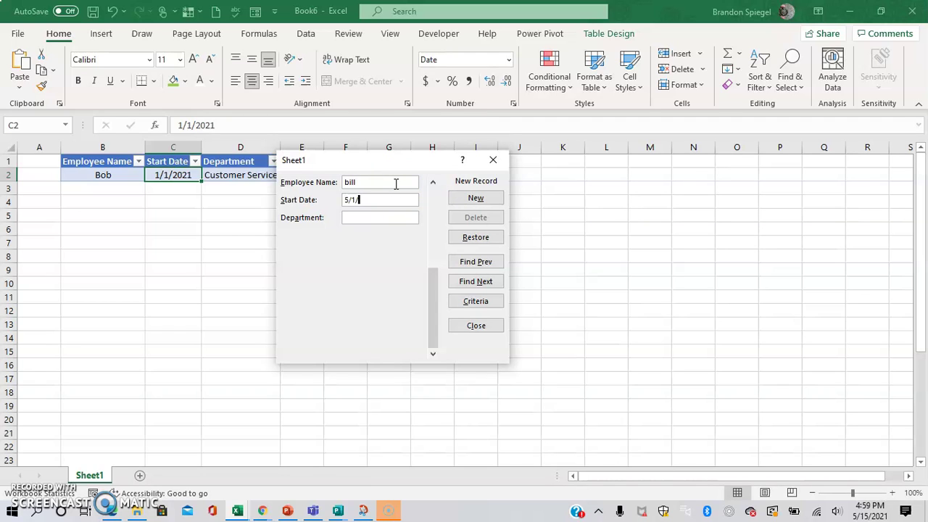
text(2021)
key(BackSpace)
text(management)
click(476, 199)
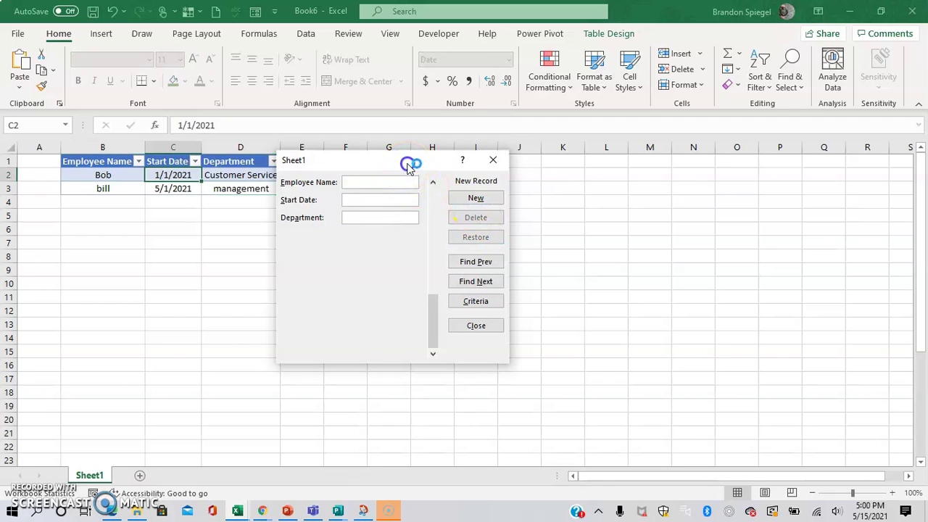
drag(410, 166, 505, 184)
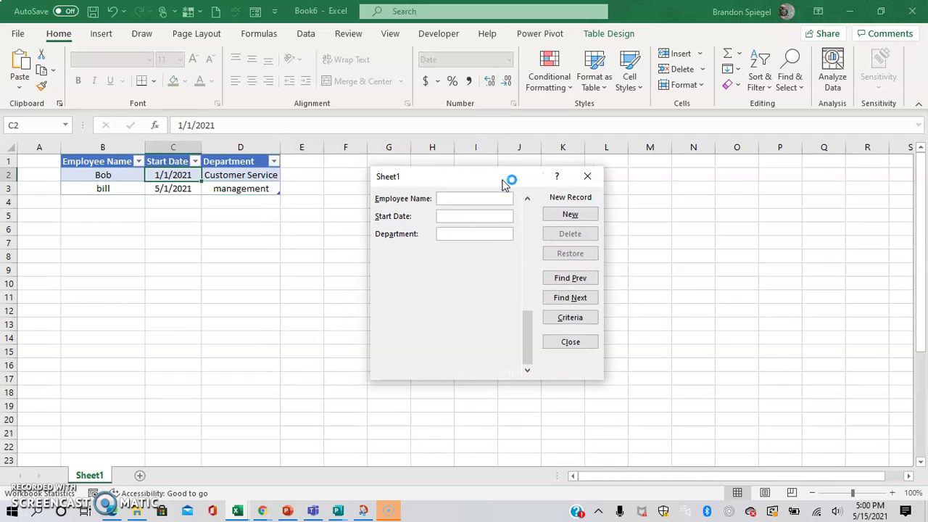
click(591, 178)
Add a "fired" column to the table in column E and enter "no" for both employees
click(322, 161)
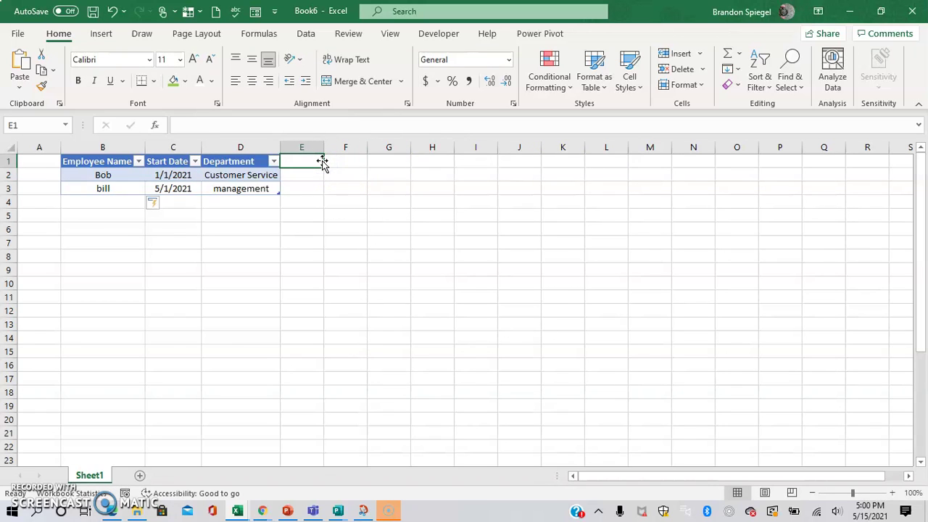
text(fired)
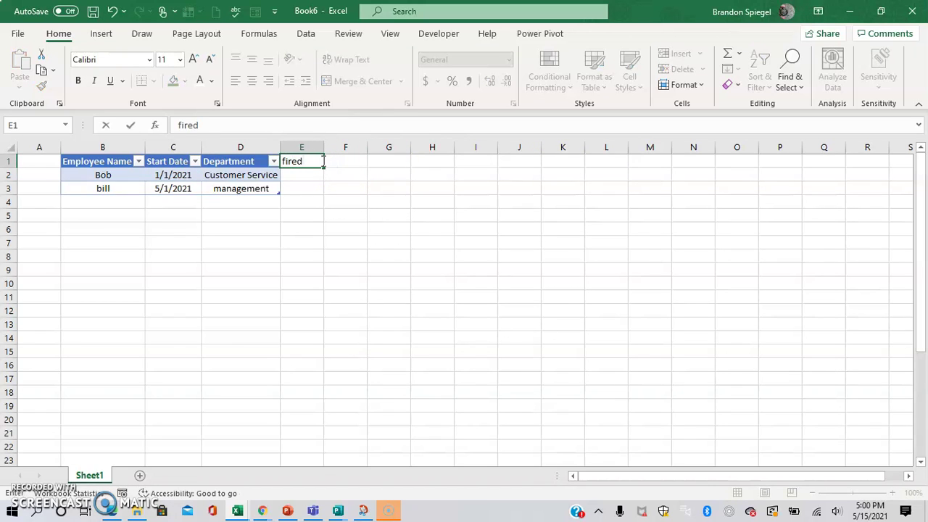
key(Return)
text(no)
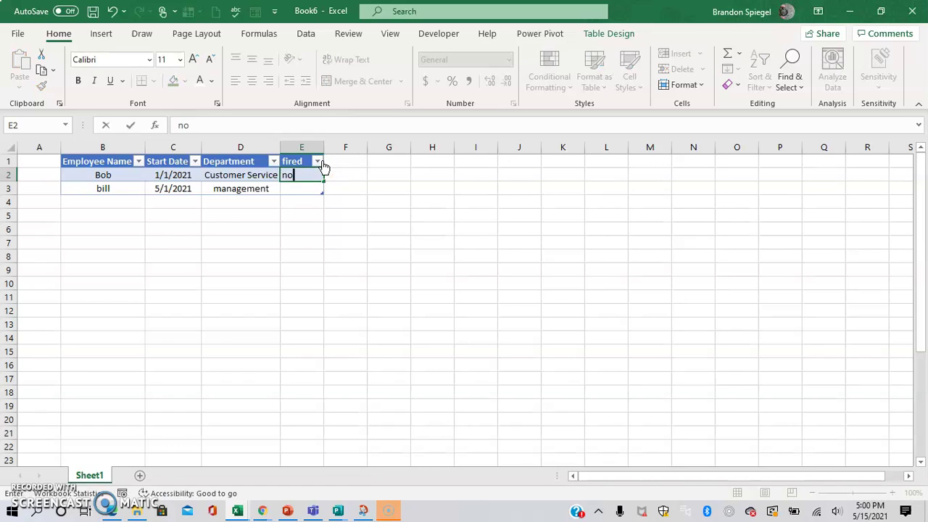
key(Return)
text(no)
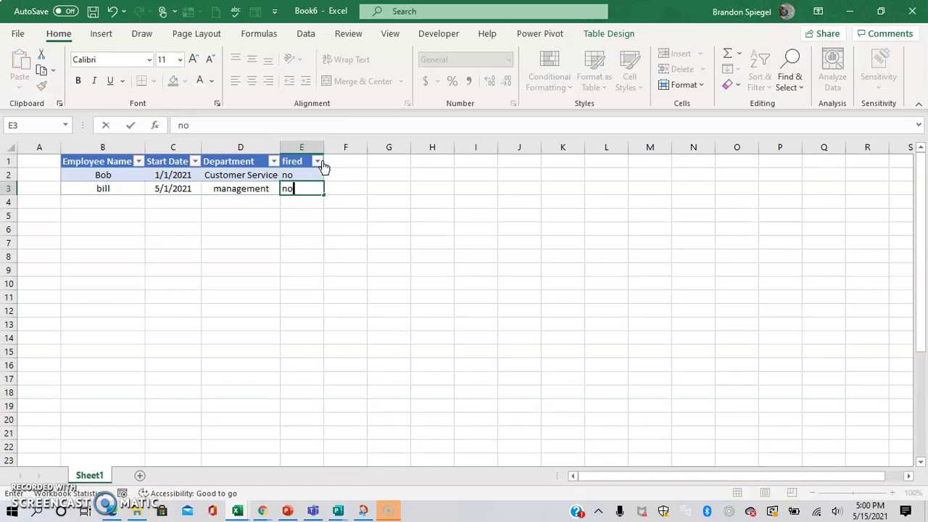
key(Return)
Reopen the data form from cell D2 of the extended table and start a new blank record
key(Left)
key(Up)
key(Up)
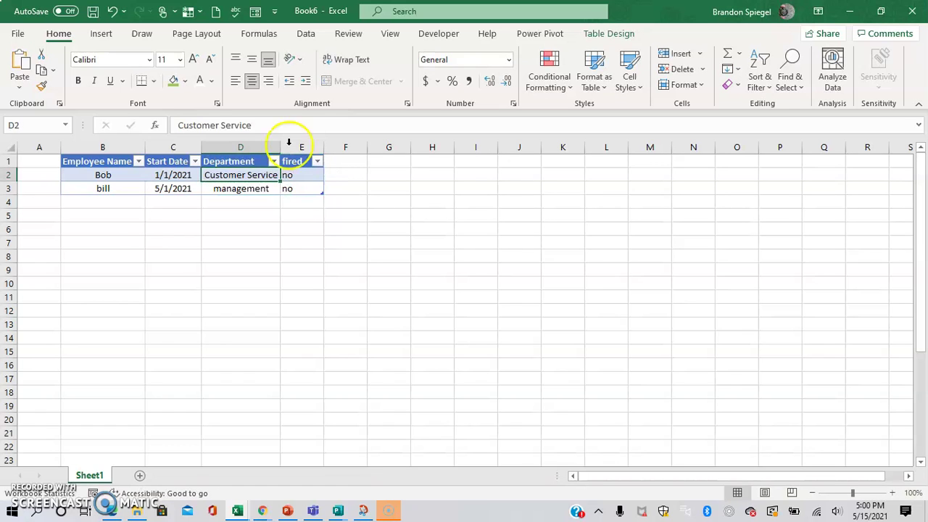
click(254, 10)
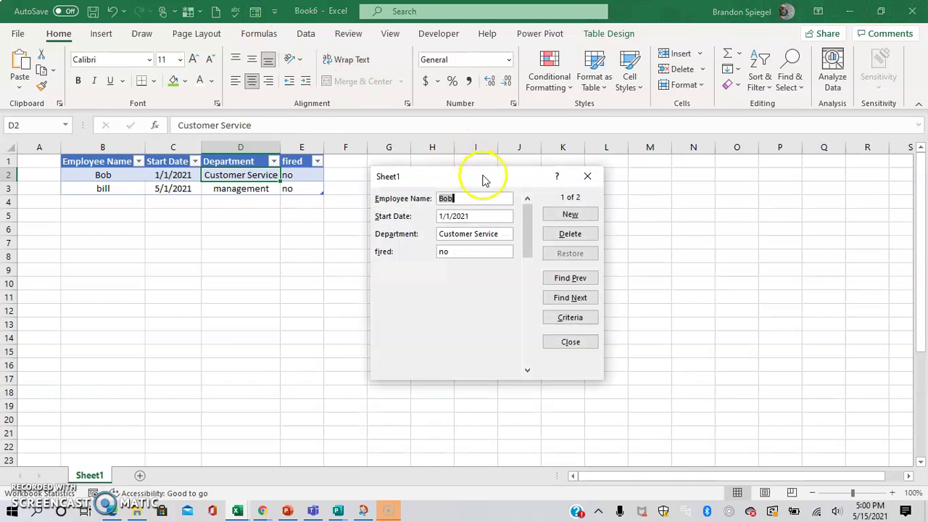
drag(483, 179, 492, 181)
click(578, 216)
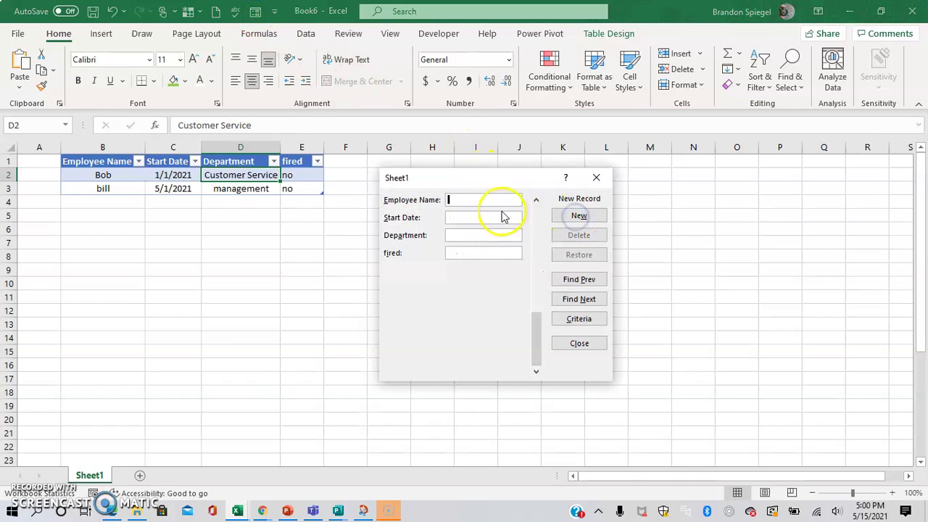
drag(539, 330, 524, 362)
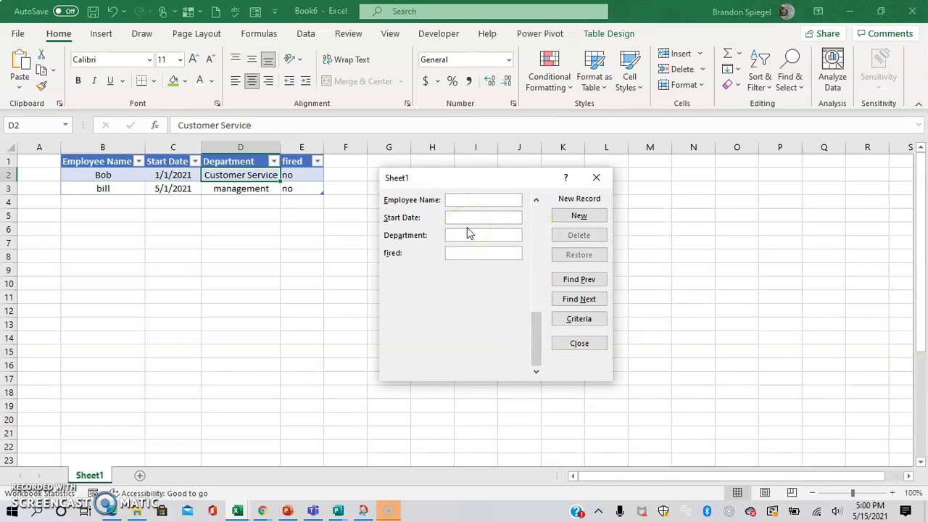